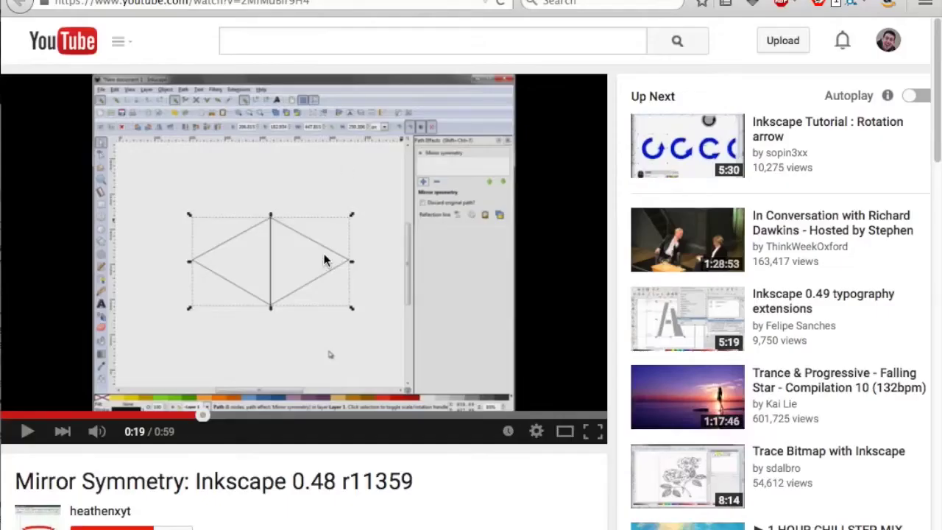
Step: Watch part of the Mirror Symmetry demonstration video linked in the tweet, then pause it and return to the tweet
key(space)
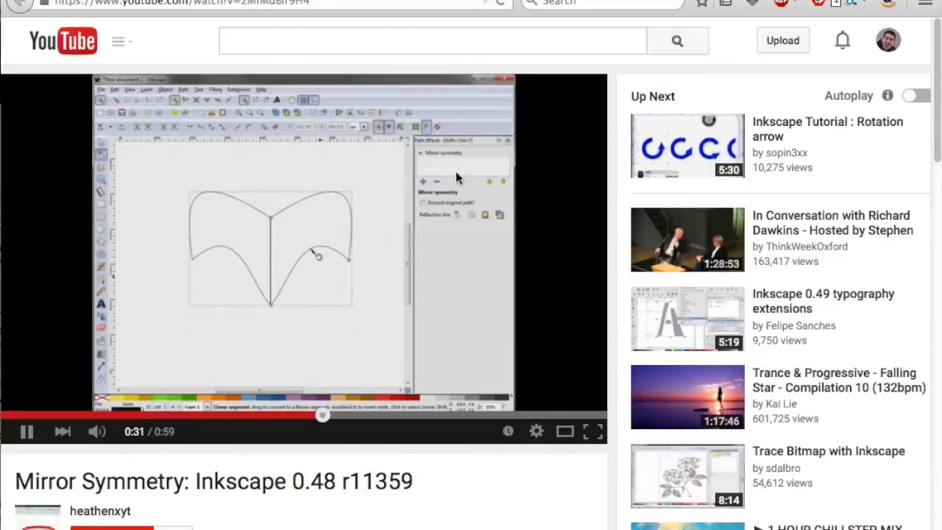
click(392, 181)
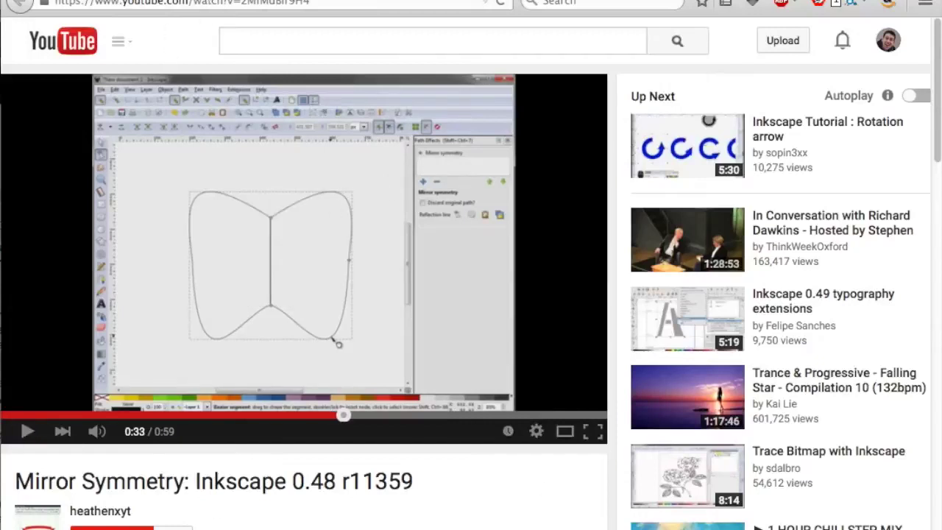
click(530, 0)
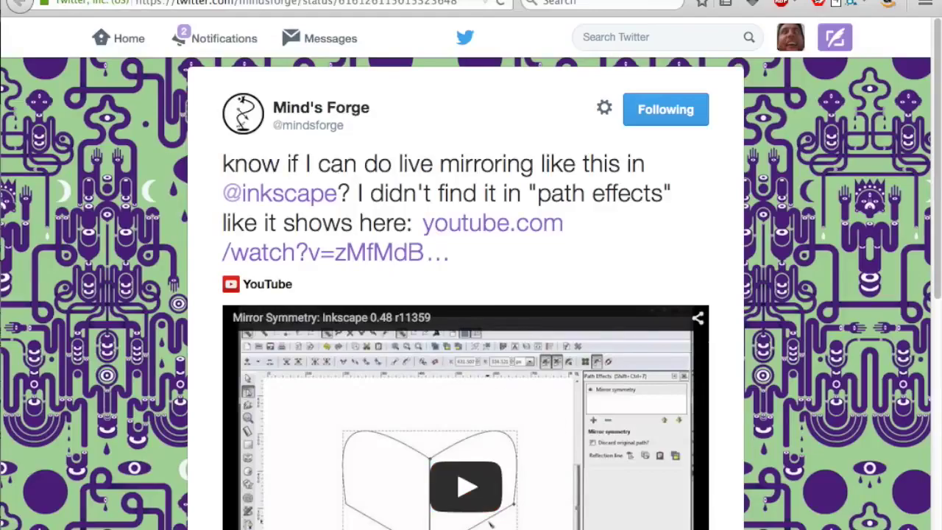
Step: Switch to Inkscape and check its version in the About window, then close that window
key(alt+Tab)
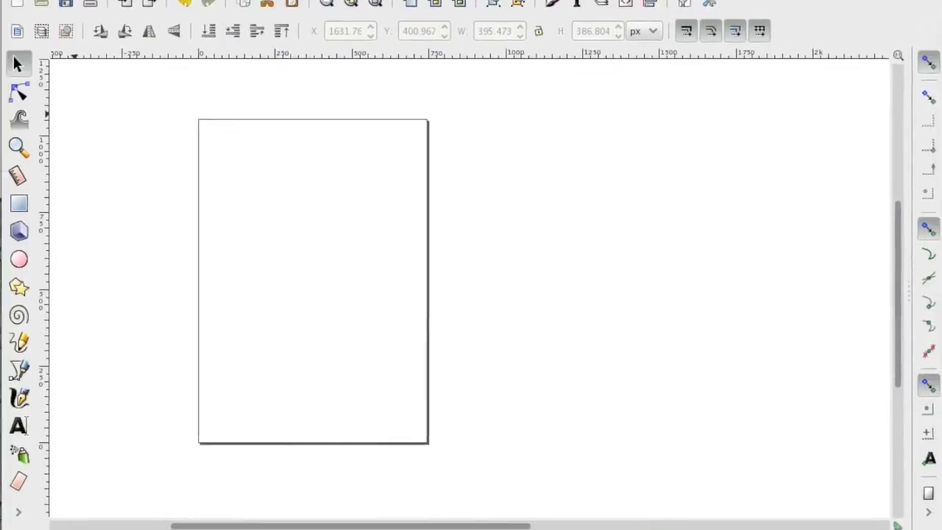
click(371, 0)
click(393, 183)
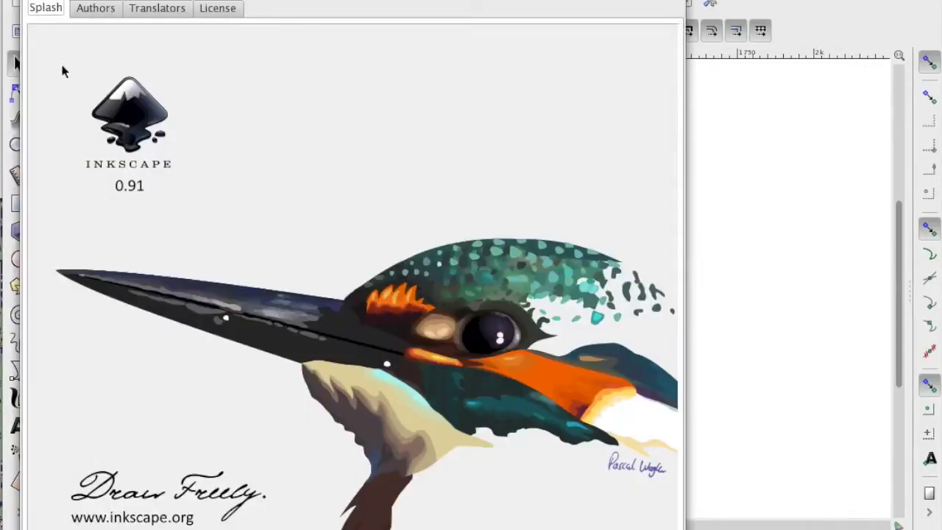
key(Escape)
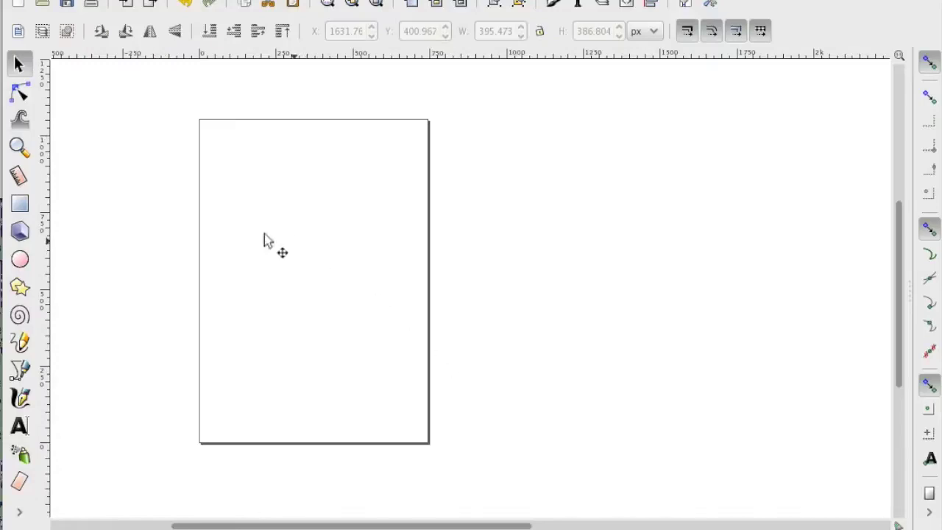
Step: Draw a rectangle about 294 by 334 px in the upper part of the page and convert it to a path
click(27, 208)
click(19, 204)
drag(276, 187, 365, 288)
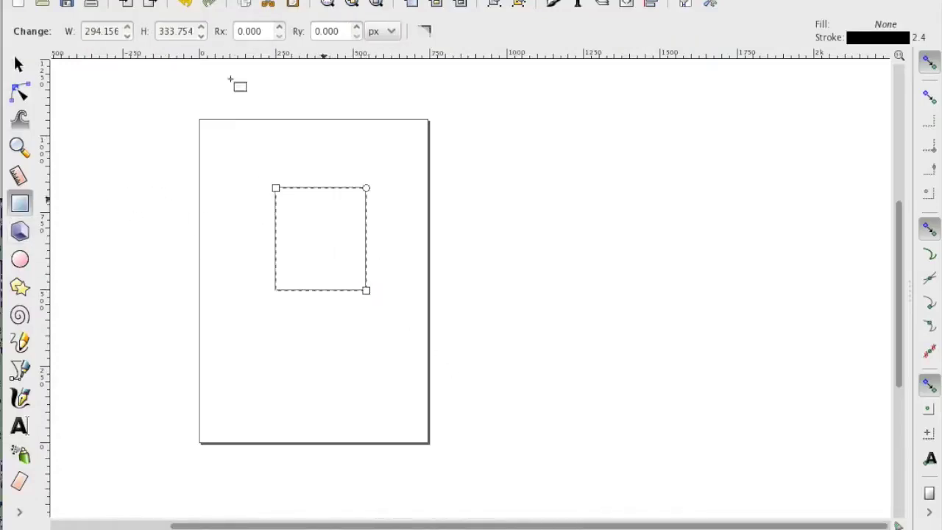
click(202, 1)
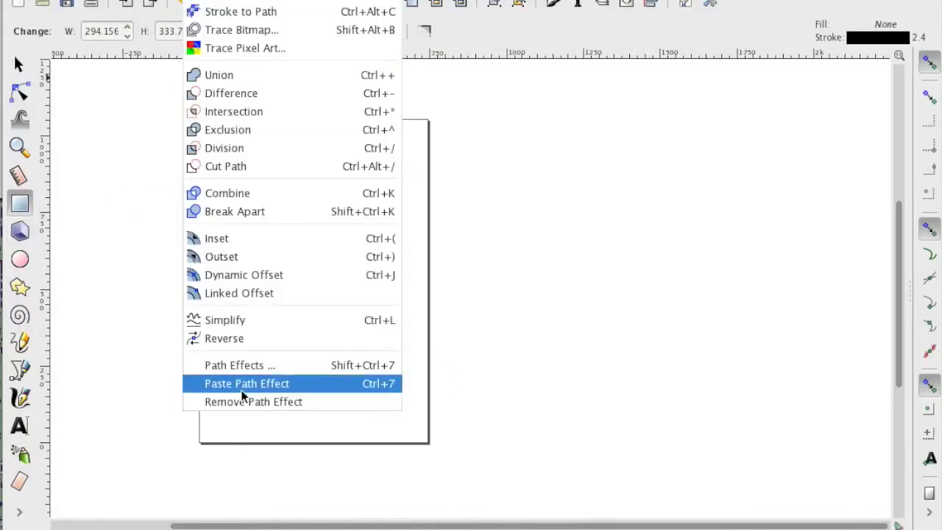
click(202, 1)
click(202, 1)
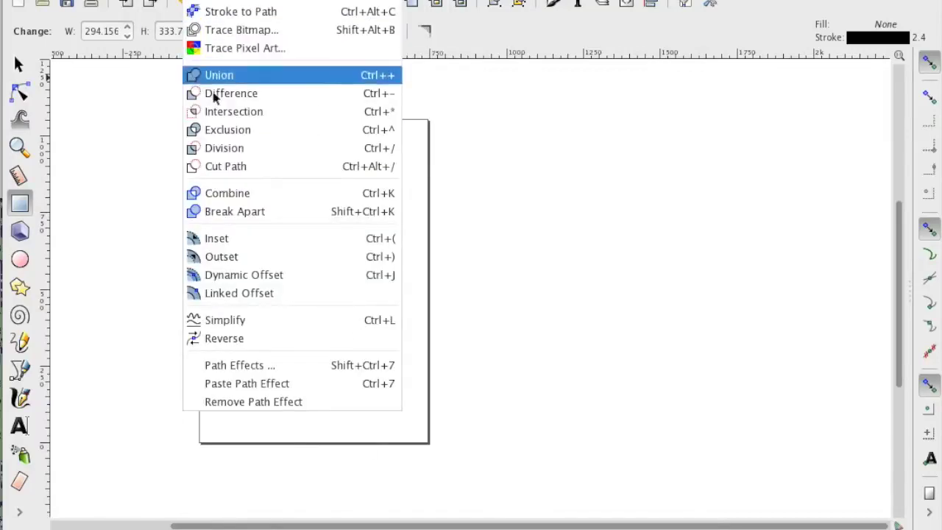
click(225, 1)
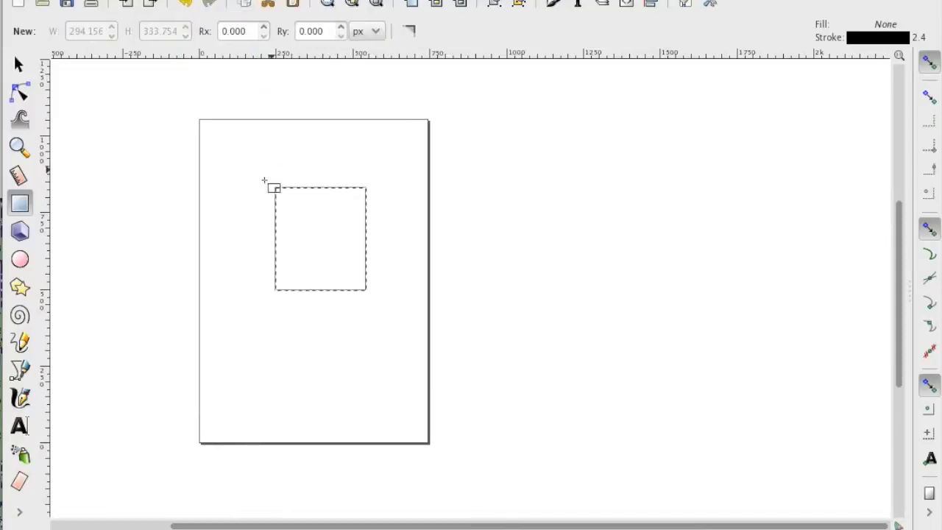
Step: Try to reshape the path's left side by editing its nodes, and undo the change
key(F2)
drag(284, 193, 282, 241)
key(z)
key(ctrl+z)
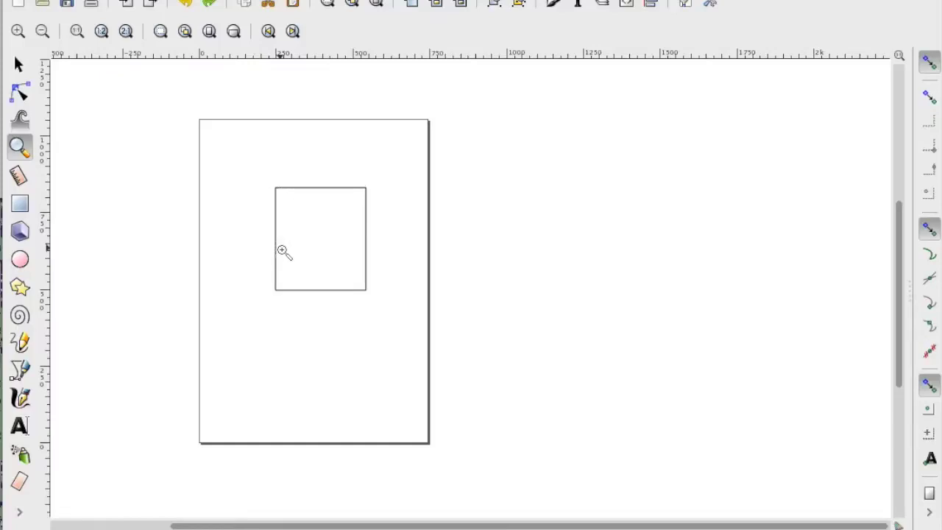
key(n)
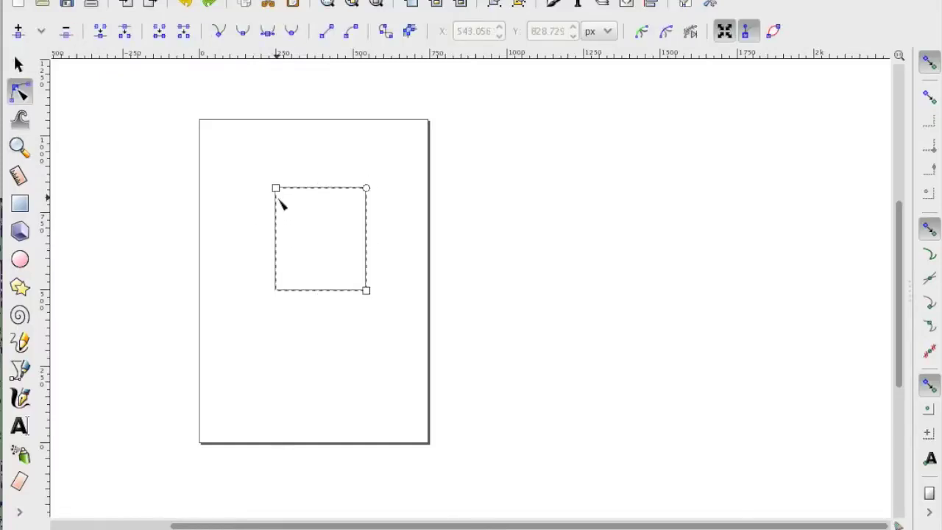
Step: Turn the rectangular path into a left-pointing triangle by deleting its upper-left node and moving its lower-left node up to mid-height
key(Escape)
click(278, 198)
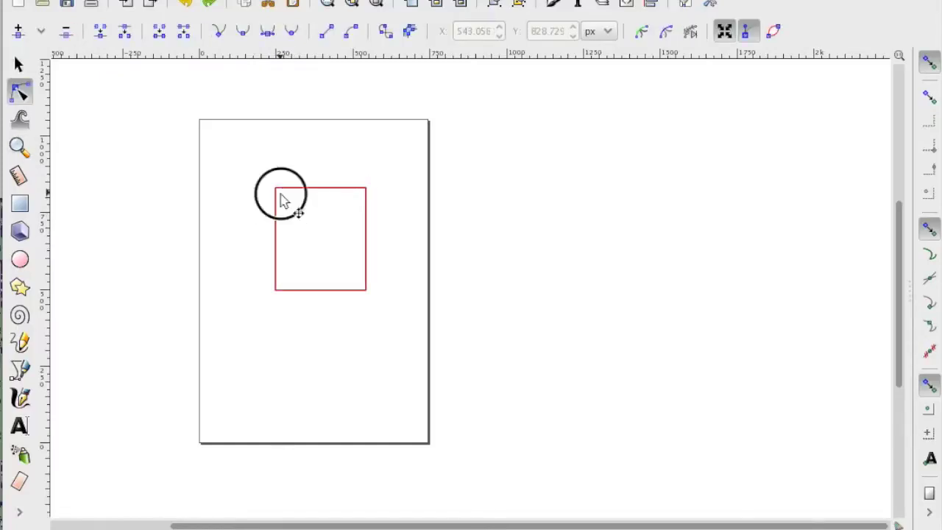
click(276, 189)
drag(277, 194, 277, 213)
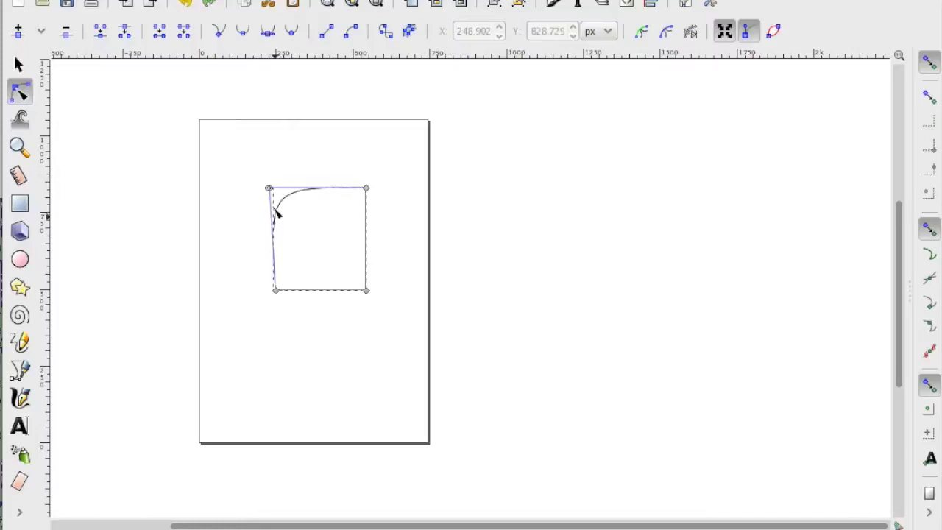
ctrl+click(270, 188)
ctrl+click(268, 189)
drag(276, 290, 276, 239)
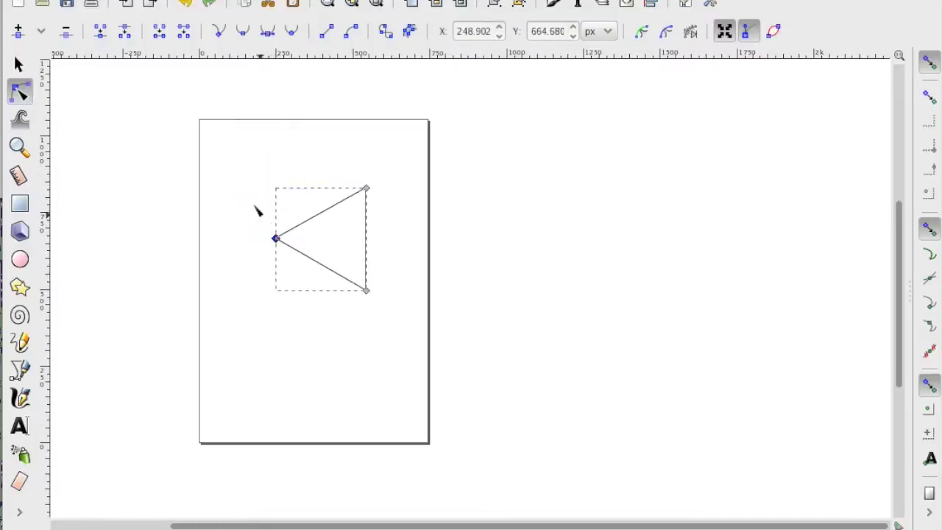
Step: Select the whole triangle as an object and open the Path Effects dialog for it
click(318, 131)
click(336, 204)
click(431, 176)
key(F1)
click(343, 209)
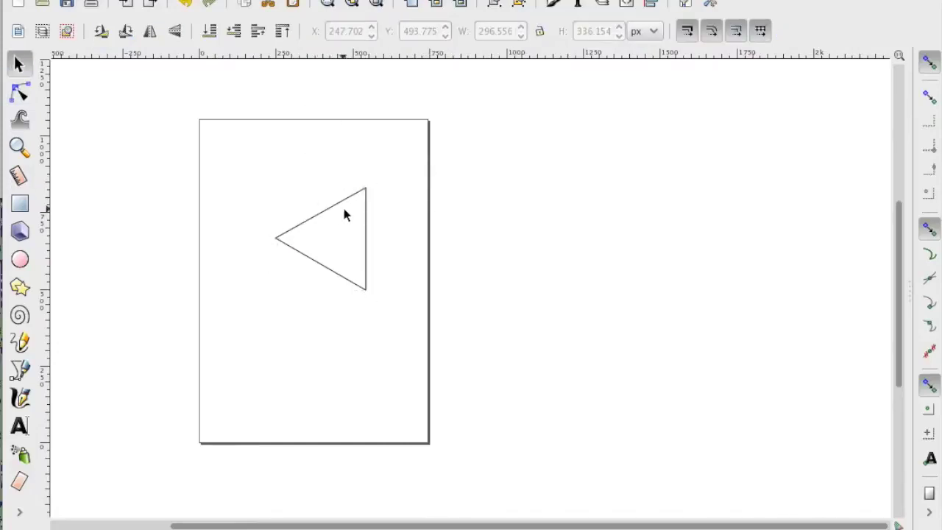
click(347, 195)
click(229, 0)
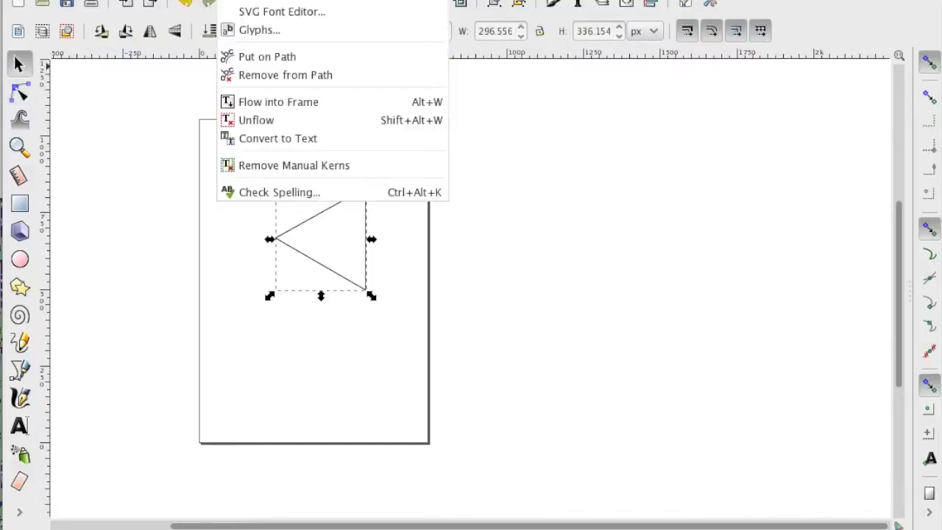
click(229, 0)
click(230, 0)
mouse_move(195, 0)
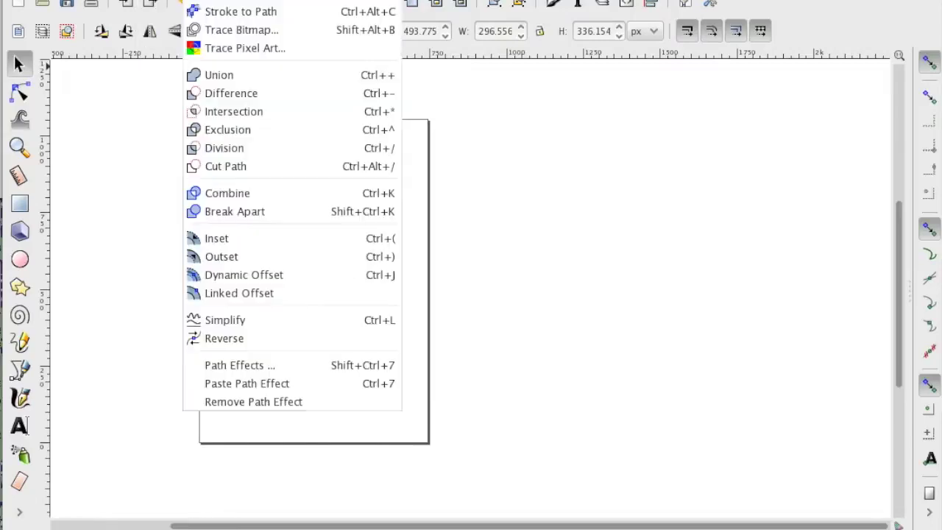
click(245, 367)
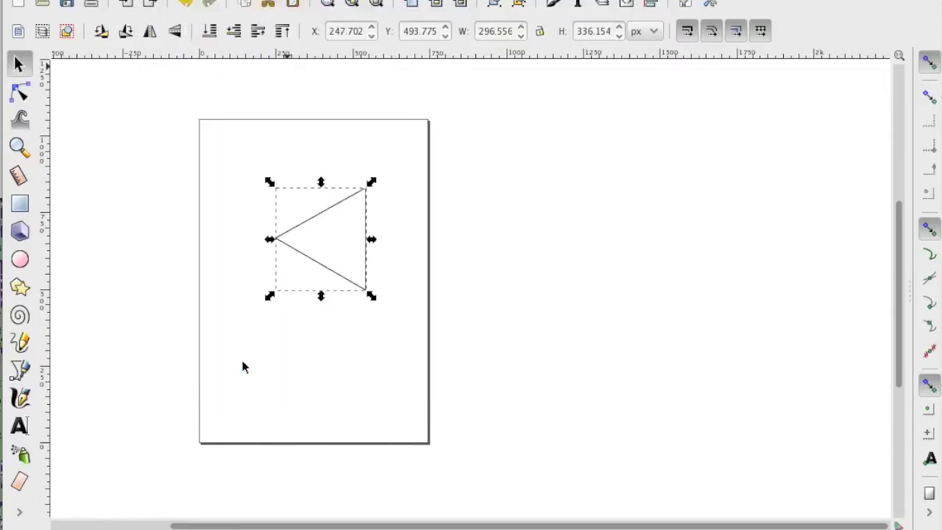
Step: Look through the list of available path effects for a mirror option, and close it without adding one
click(729, 457)
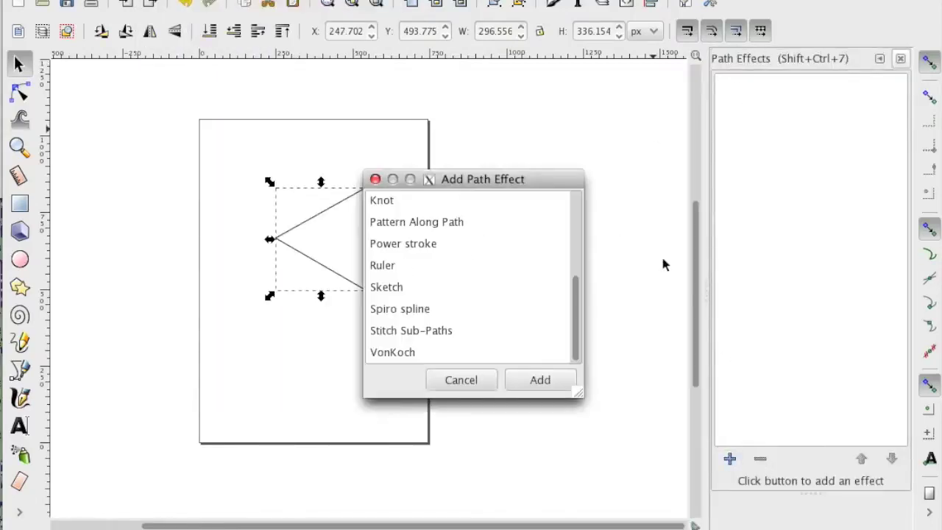
drag(577, 318, 597, 355)
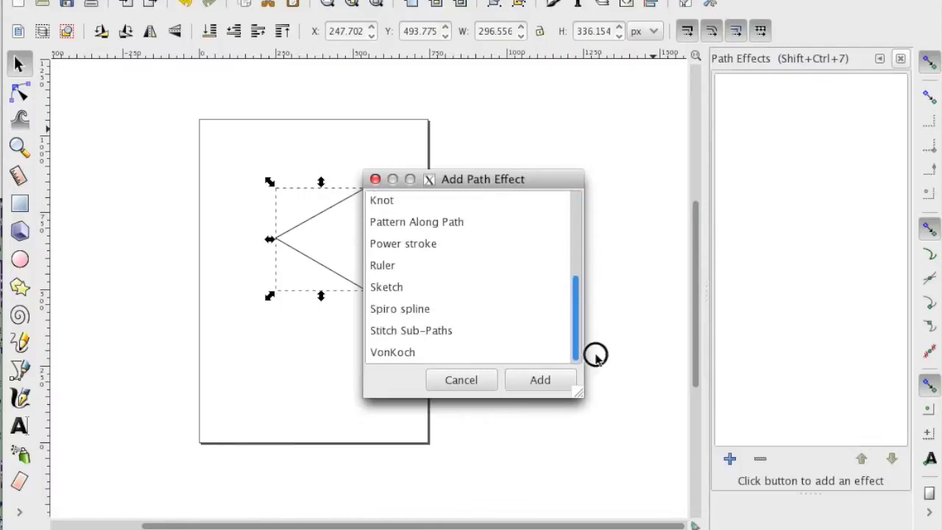
click(463, 381)
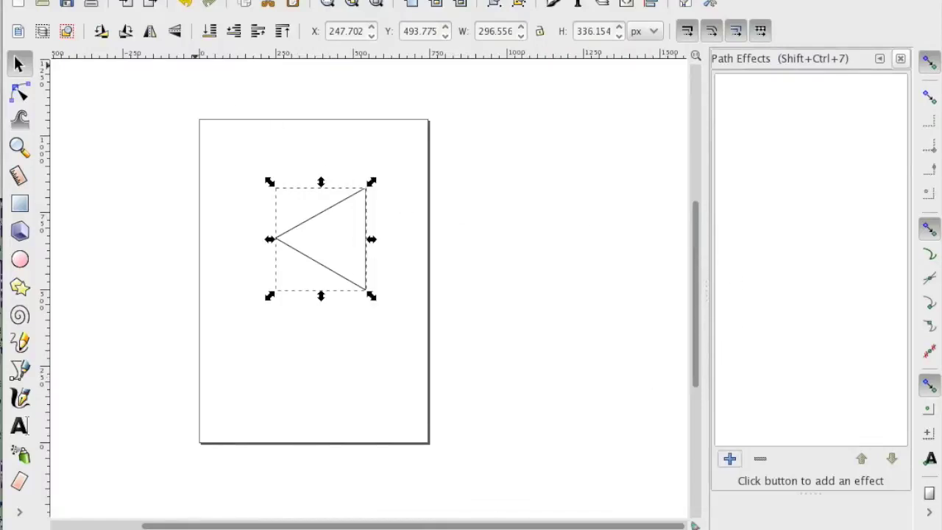
Step: Open the Create Tiled Clones dialog for the triangle and choose PM: reflection as the symmetry
click(43, 0)
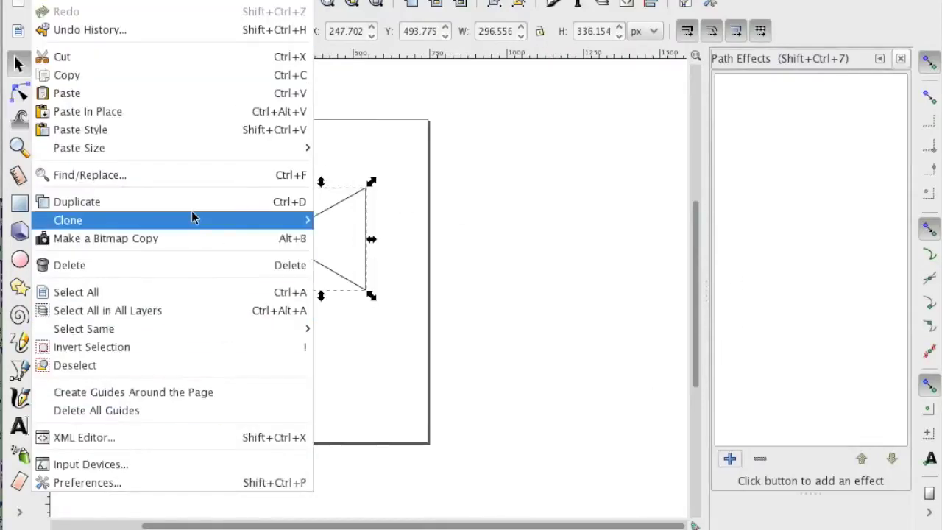
mouse_move(206, 226)
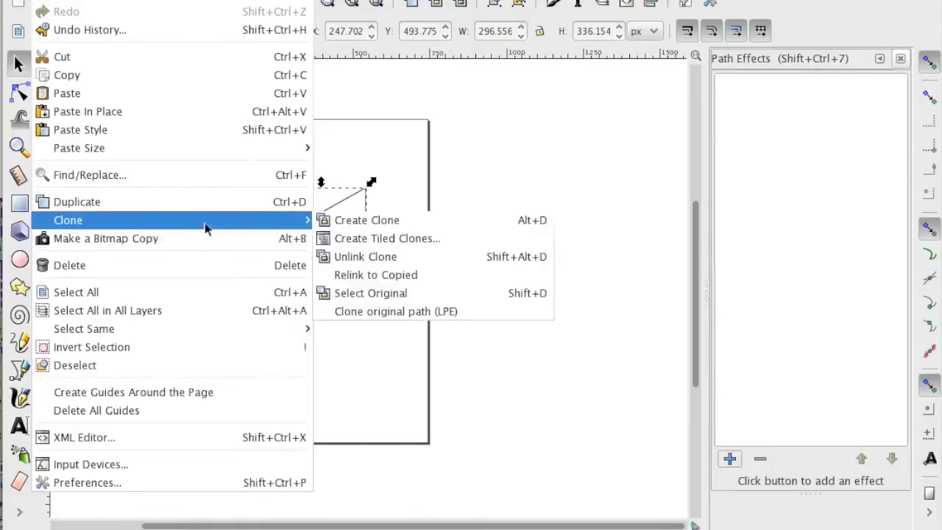
click(390, 241)
click(561, 92)
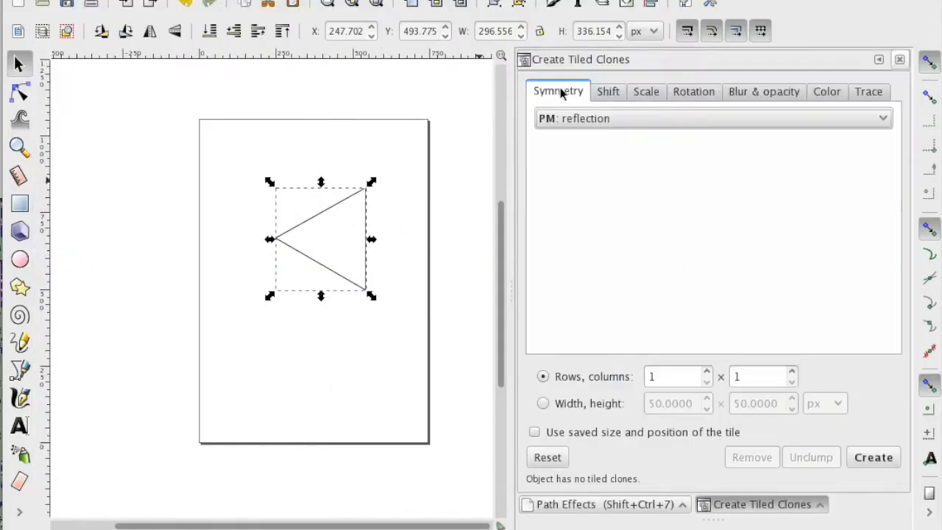
click(572, 125)
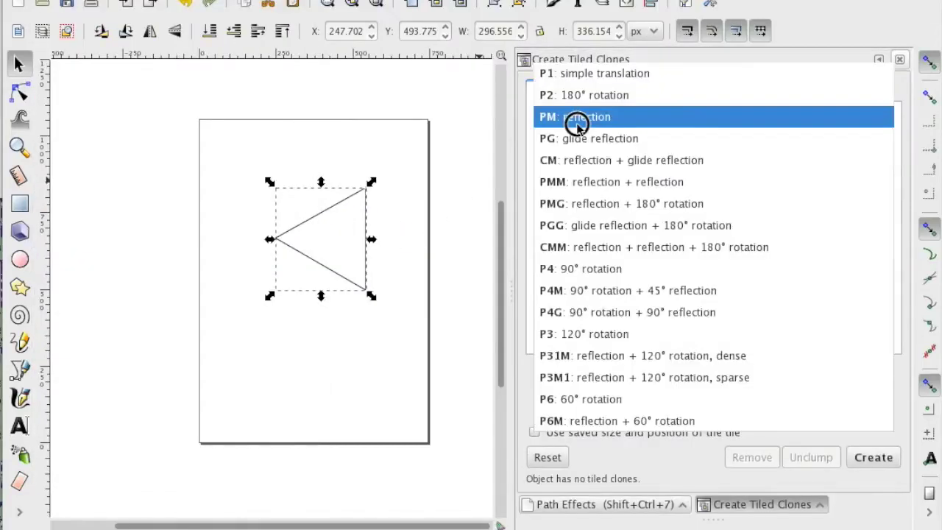
click(634, 120)
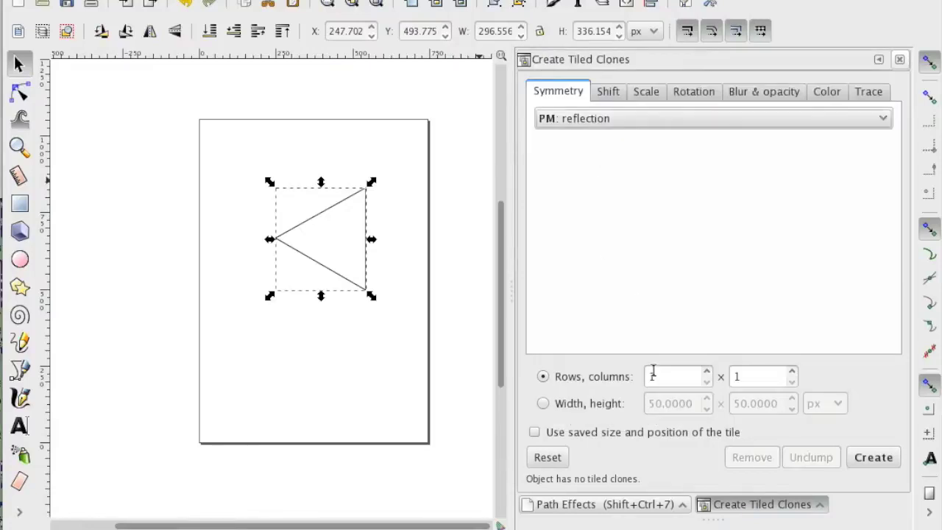
Step: Create tiled clones of the triangle in 1 row and 2 columns
double_click(757, 376)
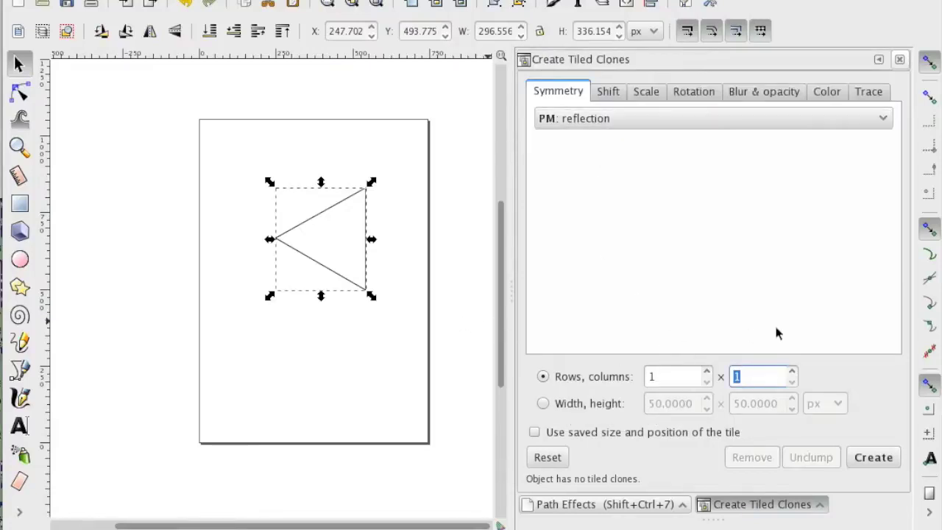
text(2)
click(691, 378)
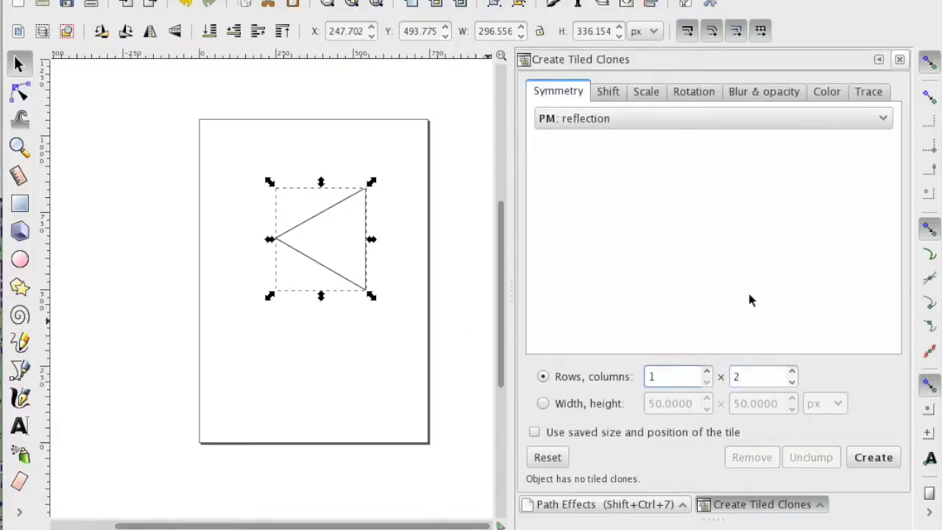
click(869, 455)
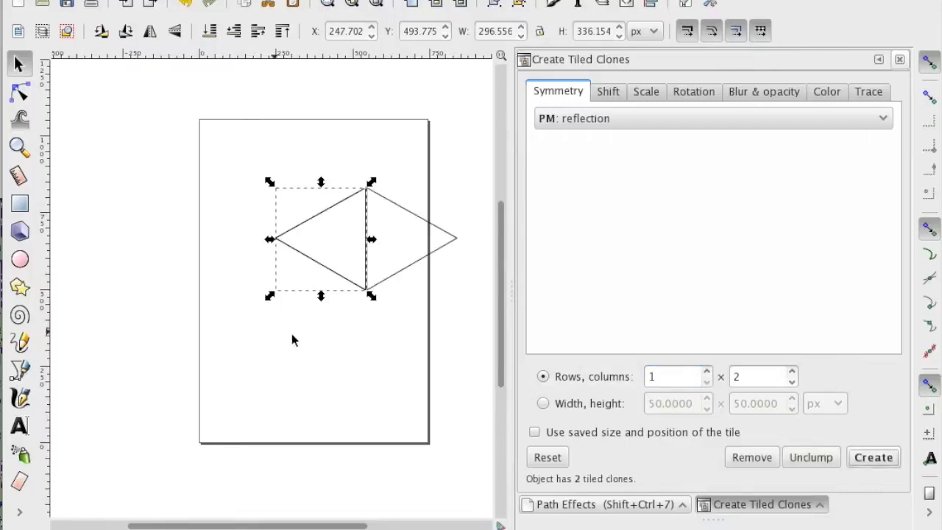
Step: Try moving the topmost left triangle down and to the left to separate it from the stack, undo the move, and clear the selection
click(393, 340)
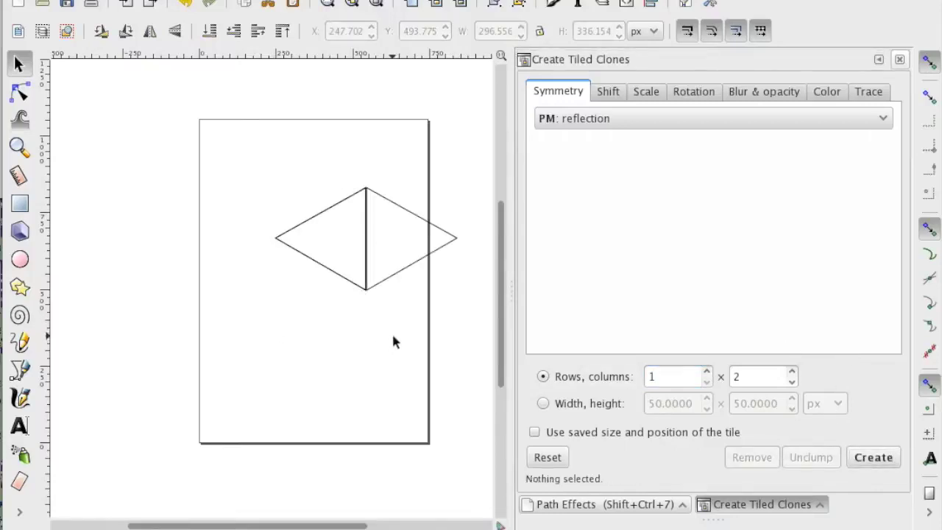
click(343, 210)
click(393, 134)
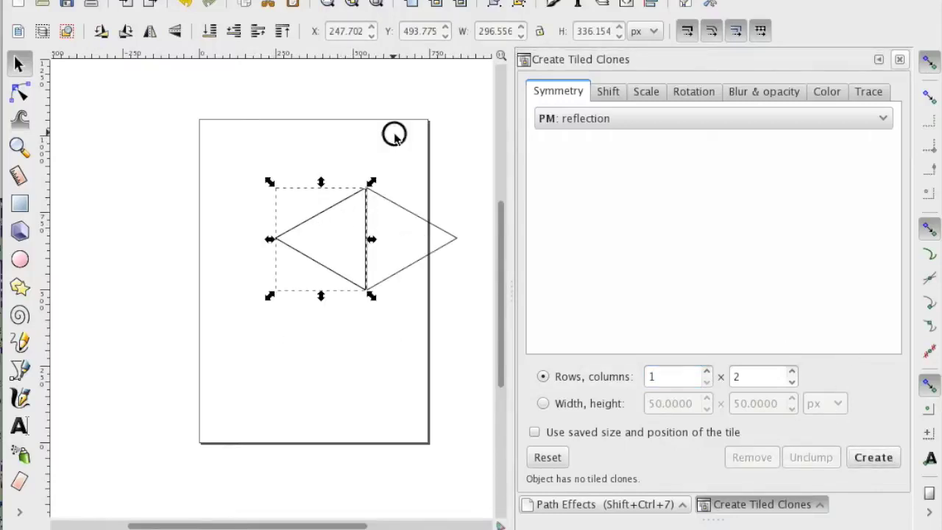
click(343, 210)
click(383, 154)
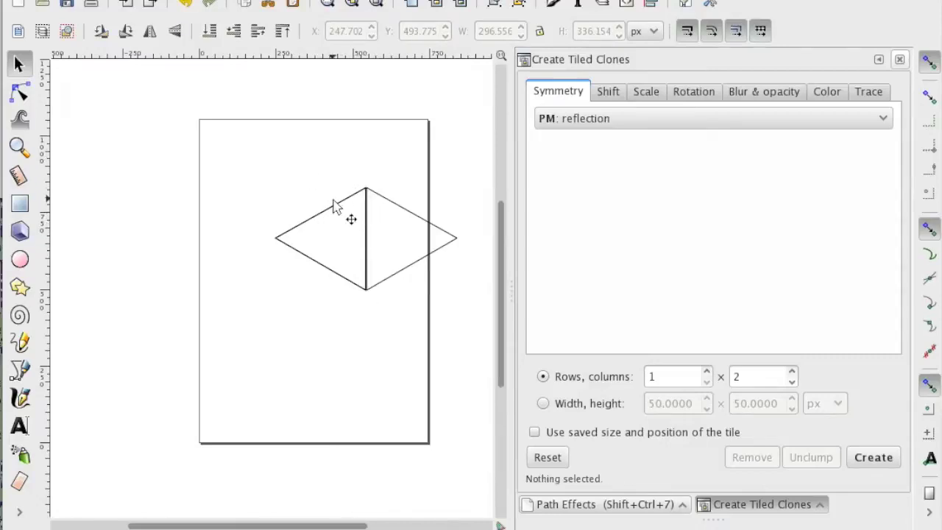
click(318, 223)
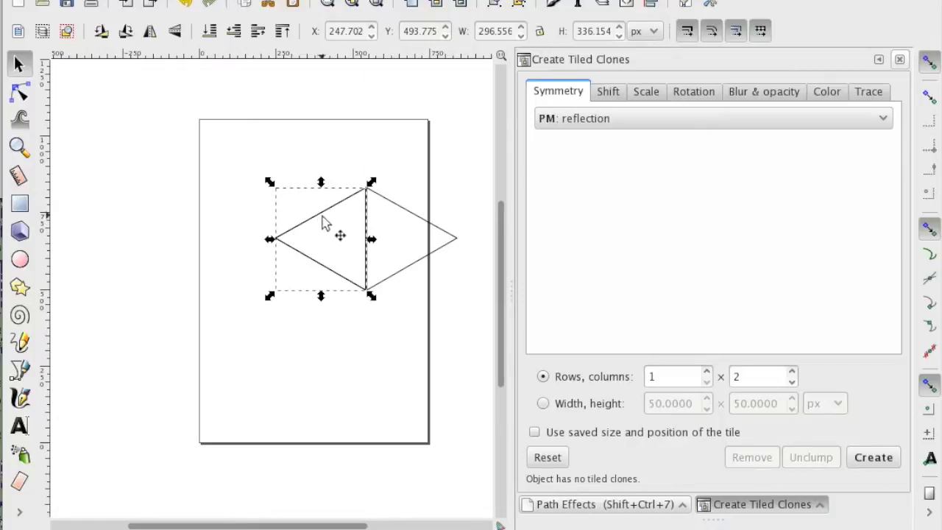
drag(322, 220, 287, 270)
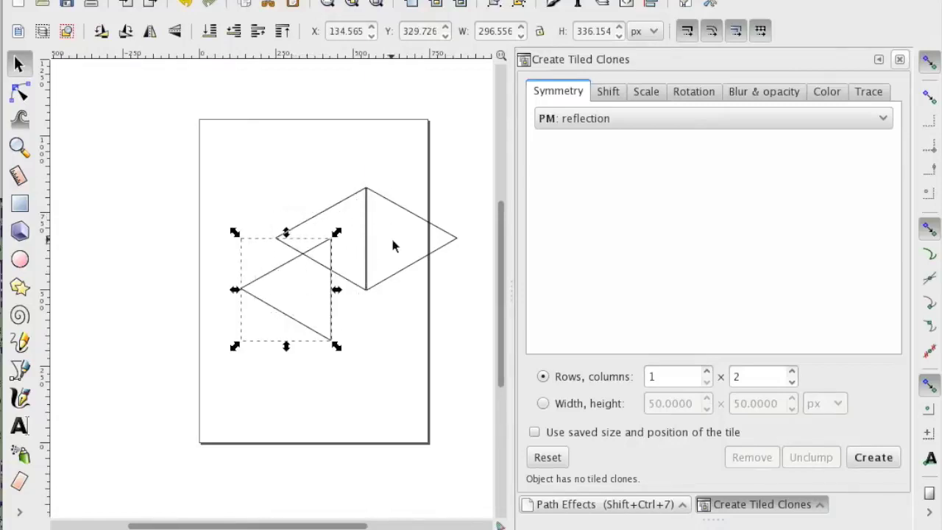
key(ctrl+z)
click(342, 168)
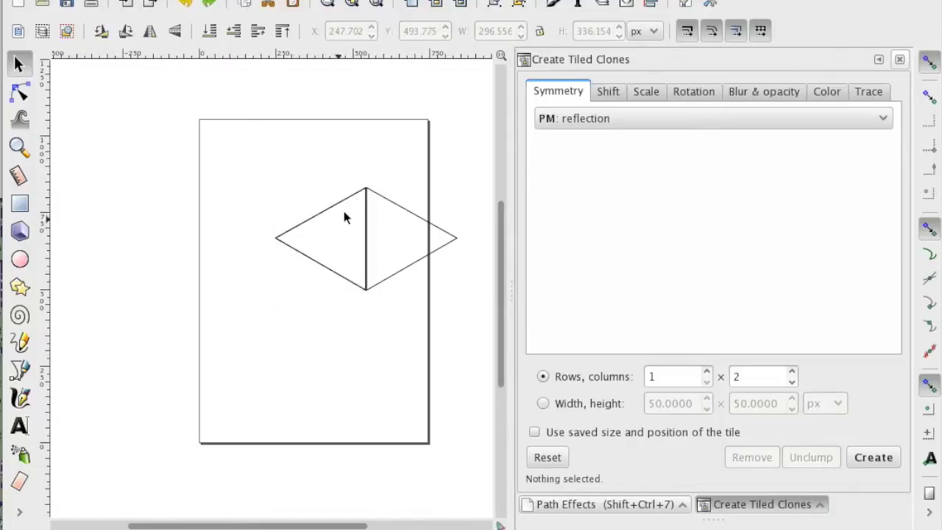
Step: Delete the overlapping triangle clone and the mirrored clone beside it, keeping only the original triangle
click(346, 217)
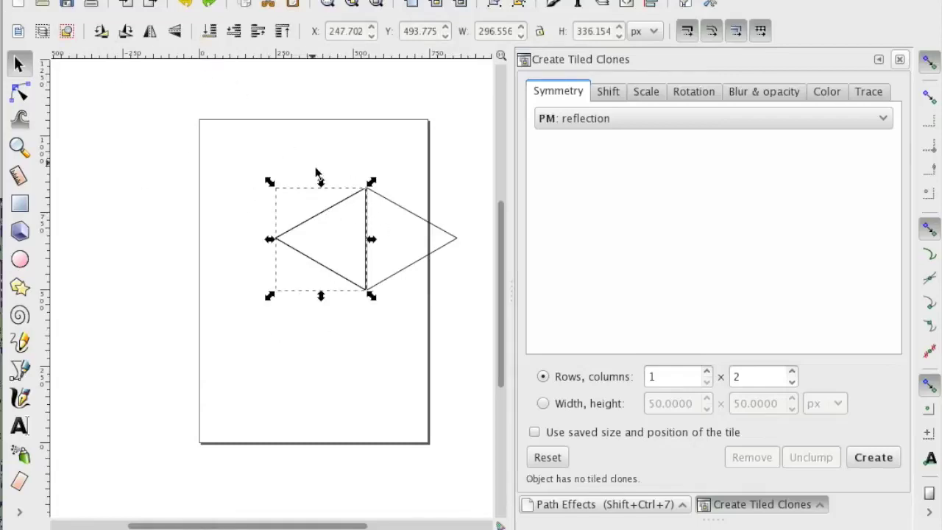
click(317, 172)
click(339, 211)
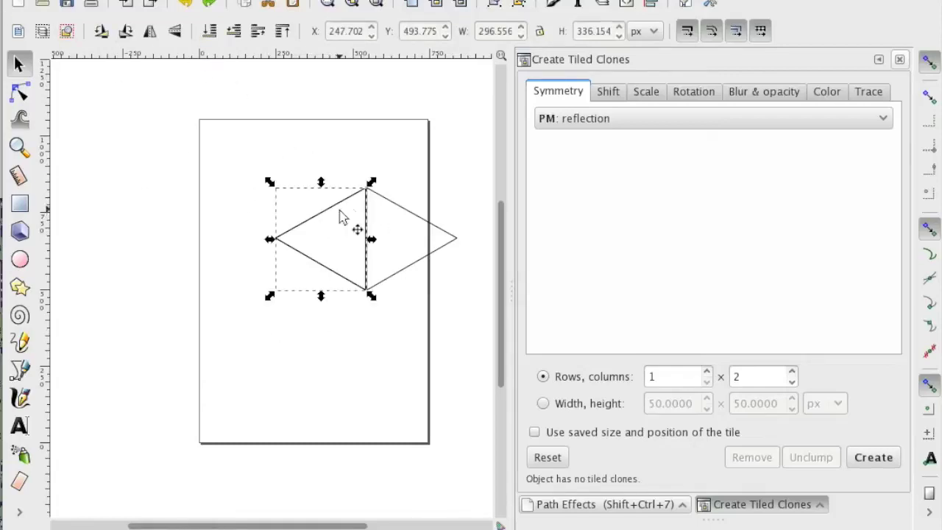
click(377, 210)
click(343, 210)
click(398, 174)
click(408, 255)
key(Delete)
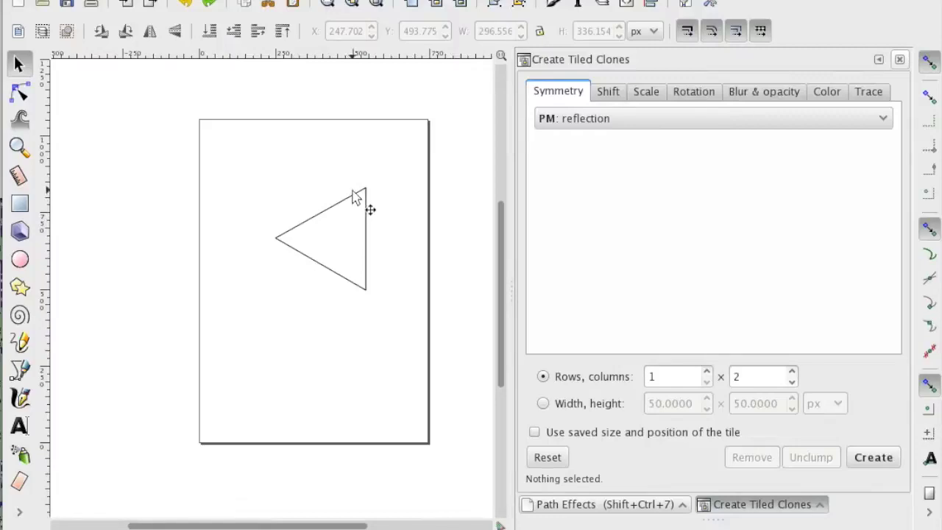
Step: Move the triangle to about X 64, Y 454 px and create its reflected tiled clones in 1 row and 2 columns
drag(336, 203, 270, 231)
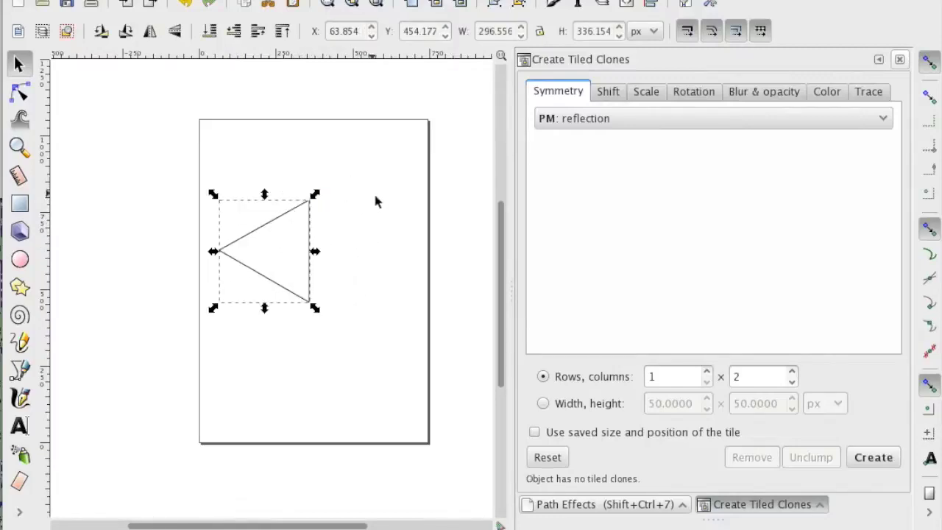
click(874, 457)
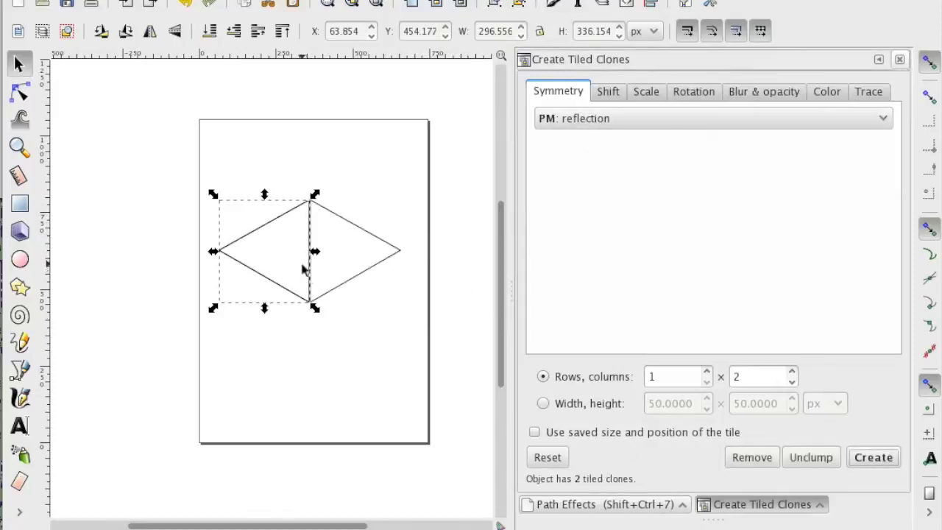
Step: Add a node to the original triangle's upper left edge, pull it upward, make it smooth, and clear the selection
key(n)
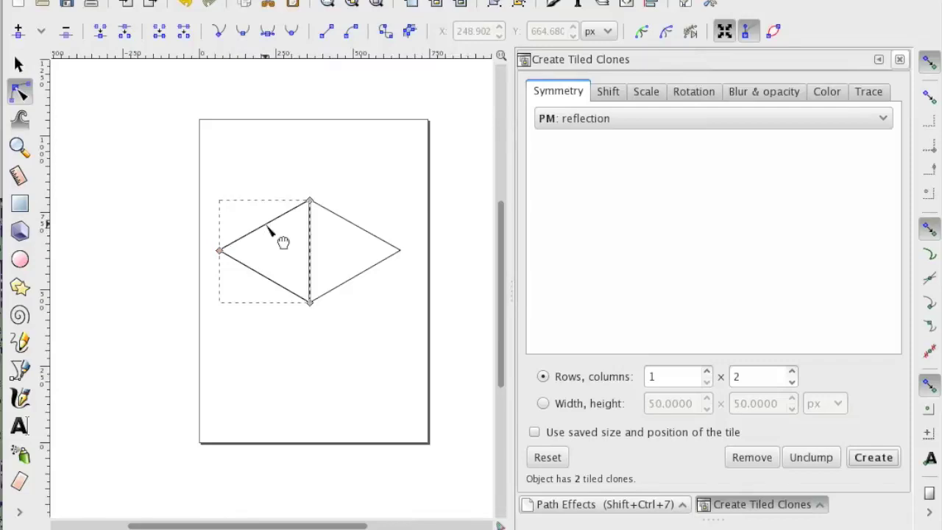
double_click(266, 225)
drag(267, 227, 271, 176)
key(shift+s)
click(290, 343)
click(276, 294)
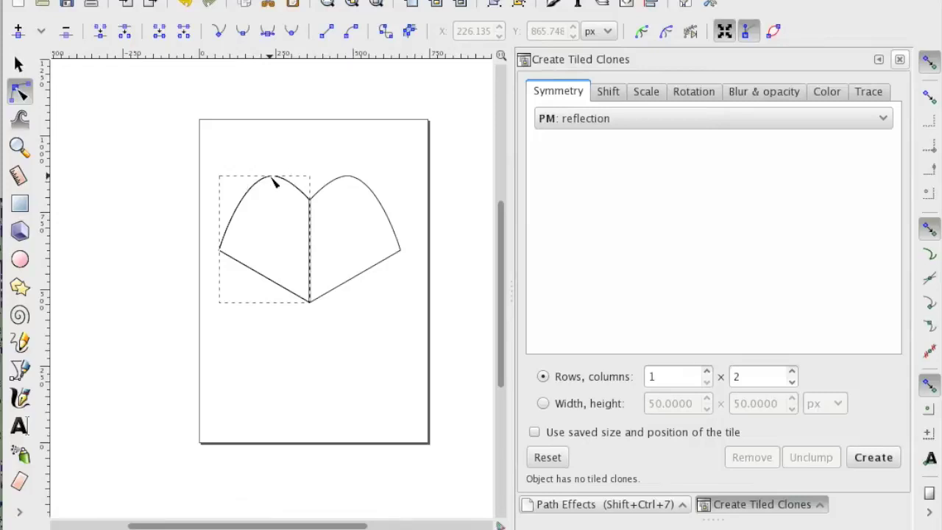
click(253, 196)
click(238, 212)
click(283, 176)
click(220, 184)
click(269, 177)
click(271, 182)
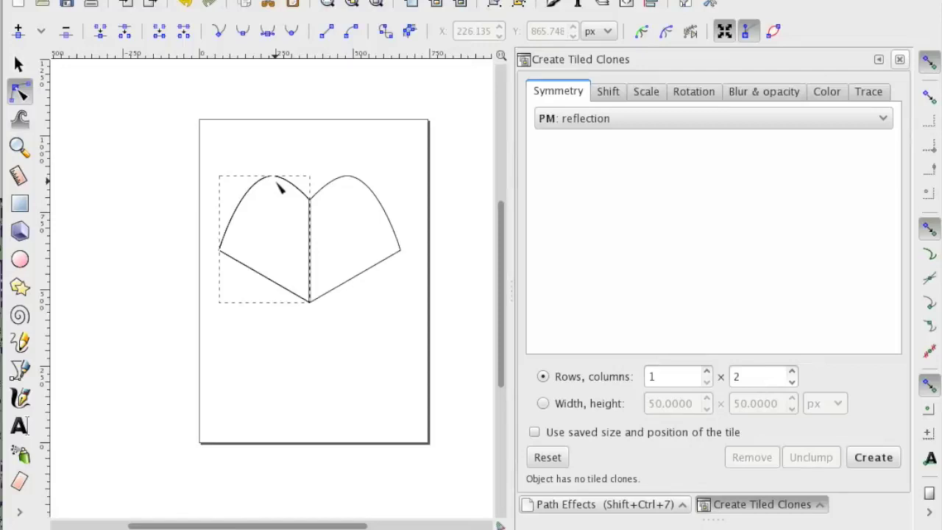
Step: Reselect the original left path, move its top node to about X 220, Y 710 px, stretch its curve far upward, and deselect it
key(s)
click(287, 170)
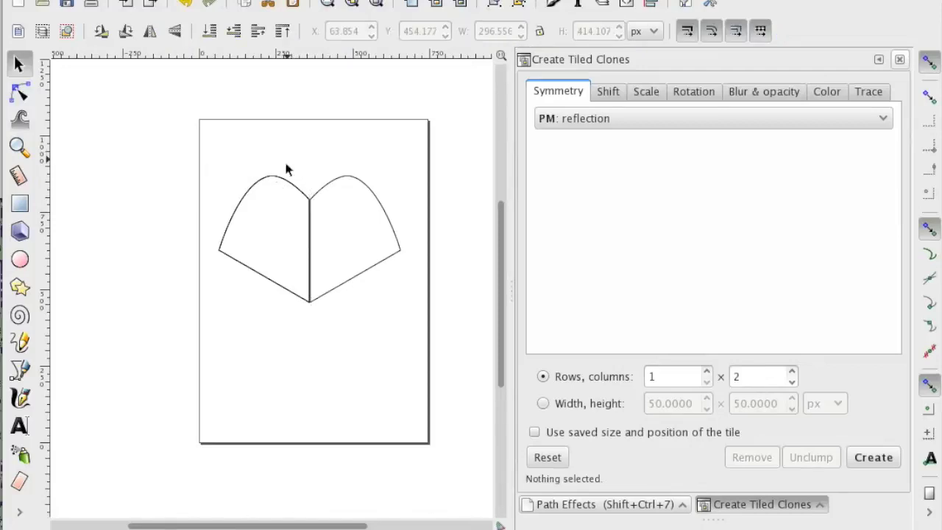
click(273, 183)
key(n)
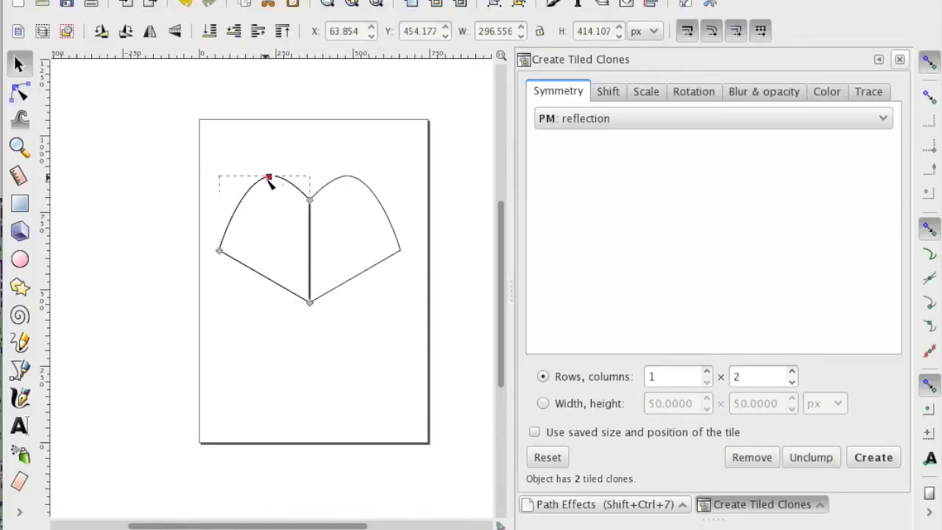
mouse_move(271, 180)
mouse_down()
mouse_move(270, 268)
mouse_move(269, 166)
mouse_move(273, 193)
mouse_up()
click(266, 234)
scroll(324, 217, up, 10)
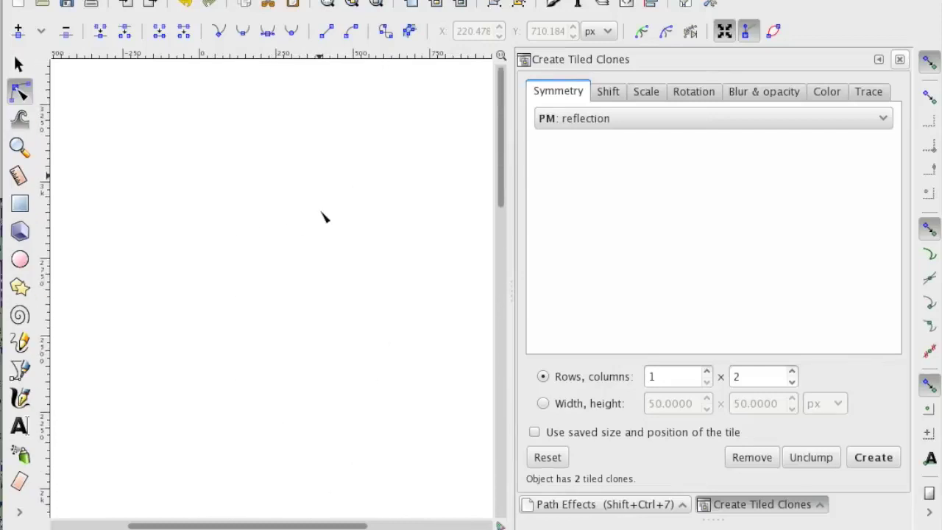
scroll(324, 217, down, 10)
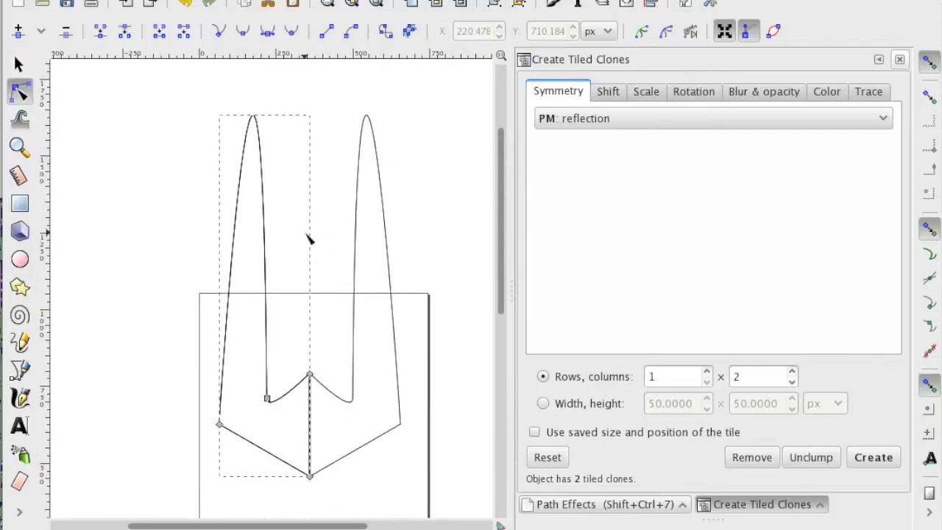
click(309, 237)
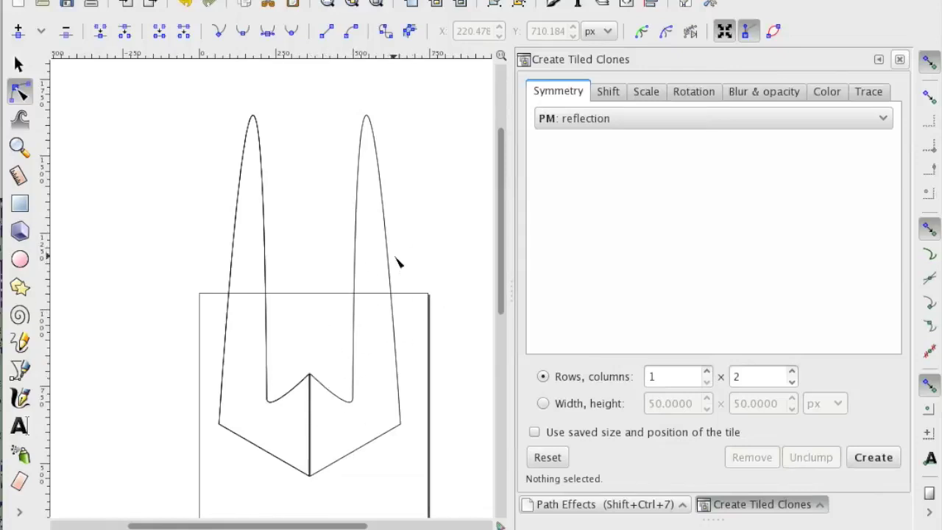
Step: Delete the clone covering the reshaped left path and its mirrored clone, keeping only the original path
key(s)
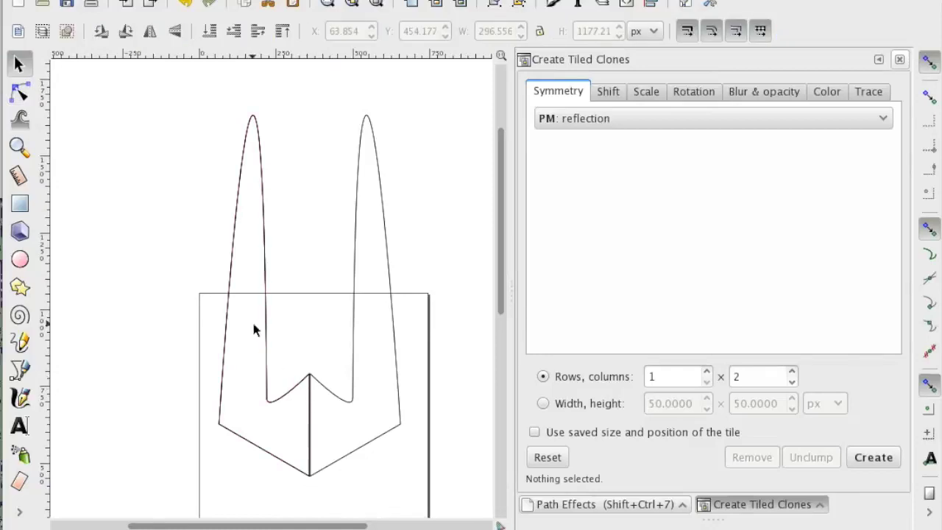
click(270, 330)
click(328, 252)
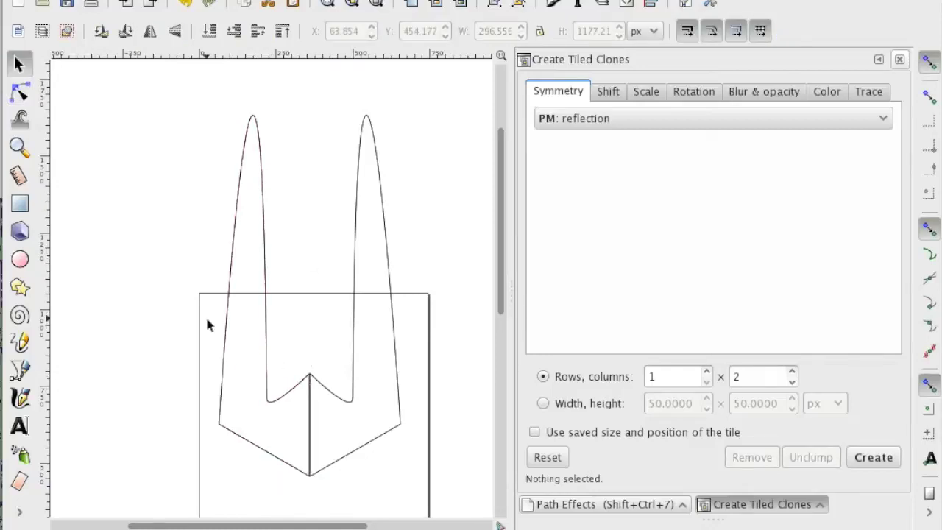
click(344, 385)
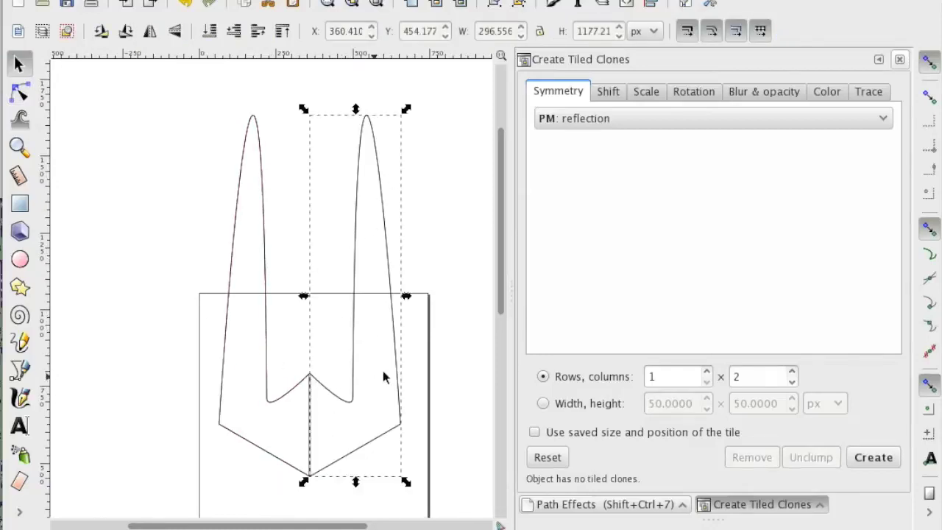
click(339, 388)
click(339, 388)
key(Delete)
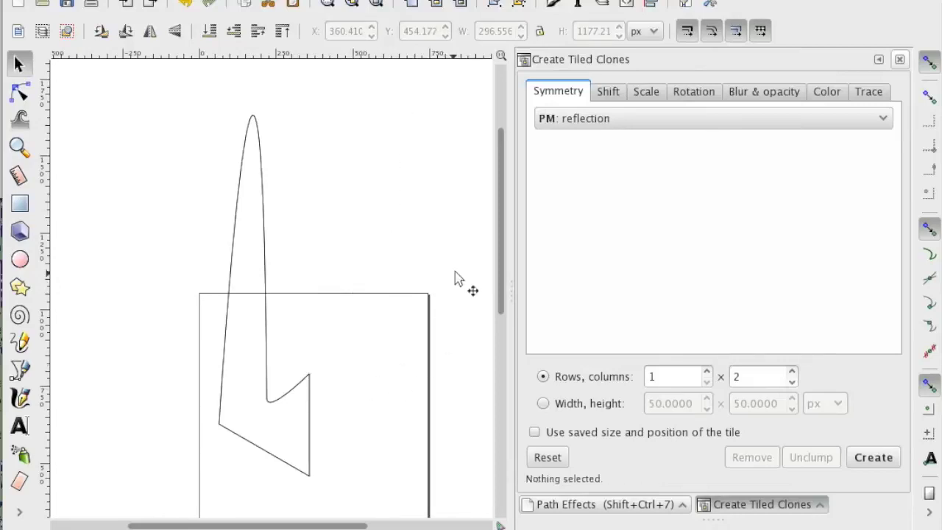